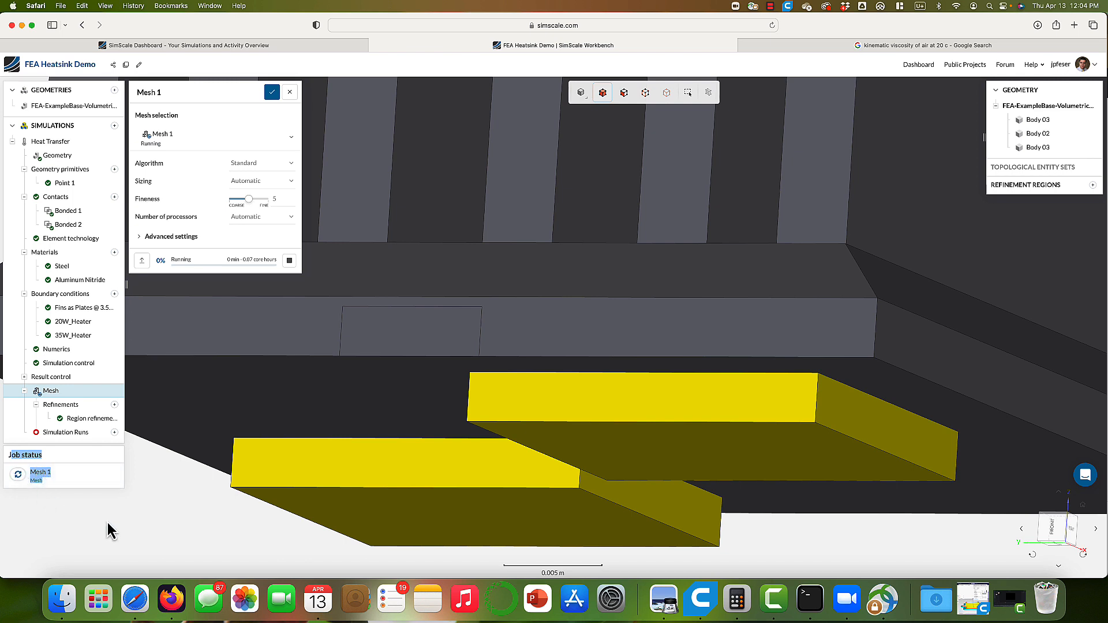
pyautogui.moveTo(107, 486)
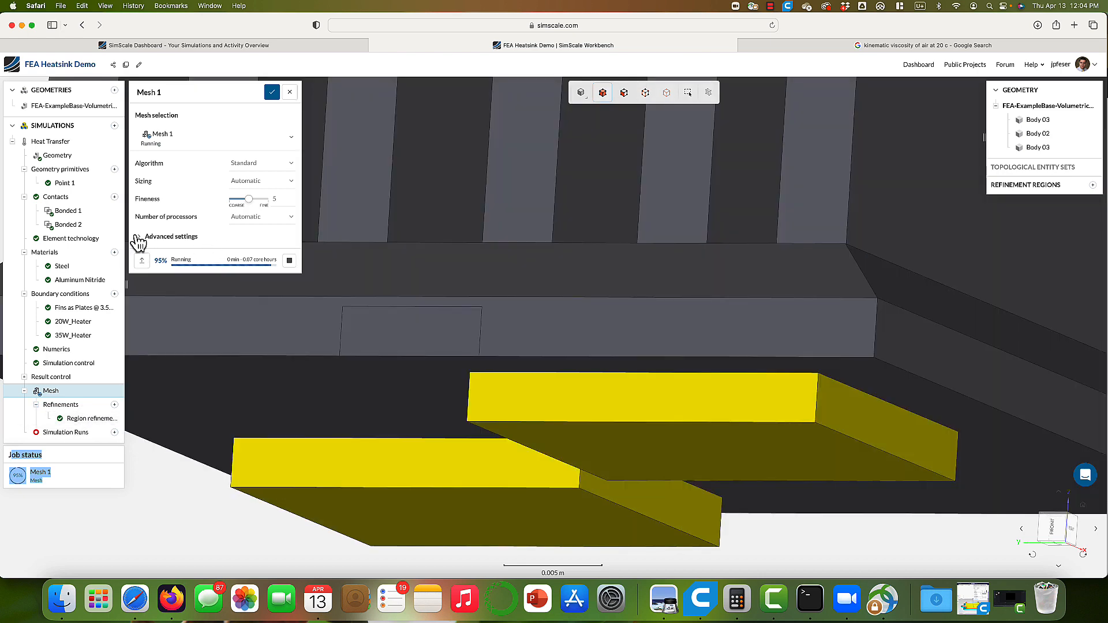
pyautogui.click(138, 238)
pyautogui.click(140, 238)
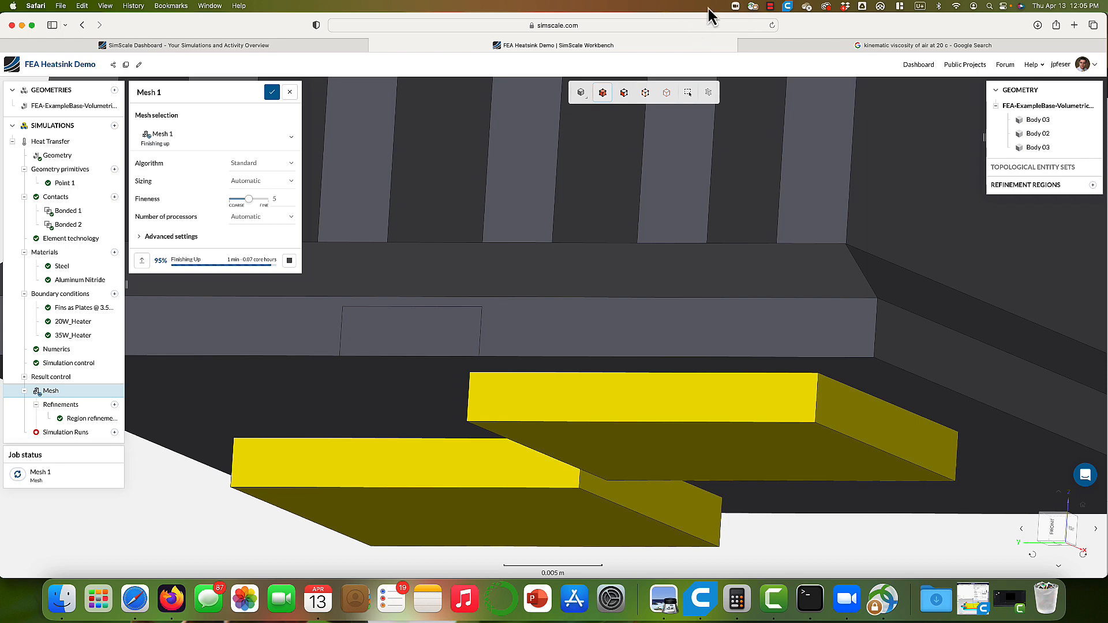
pyautogui.click(768, 6)
pyautogui.click(784, 32)
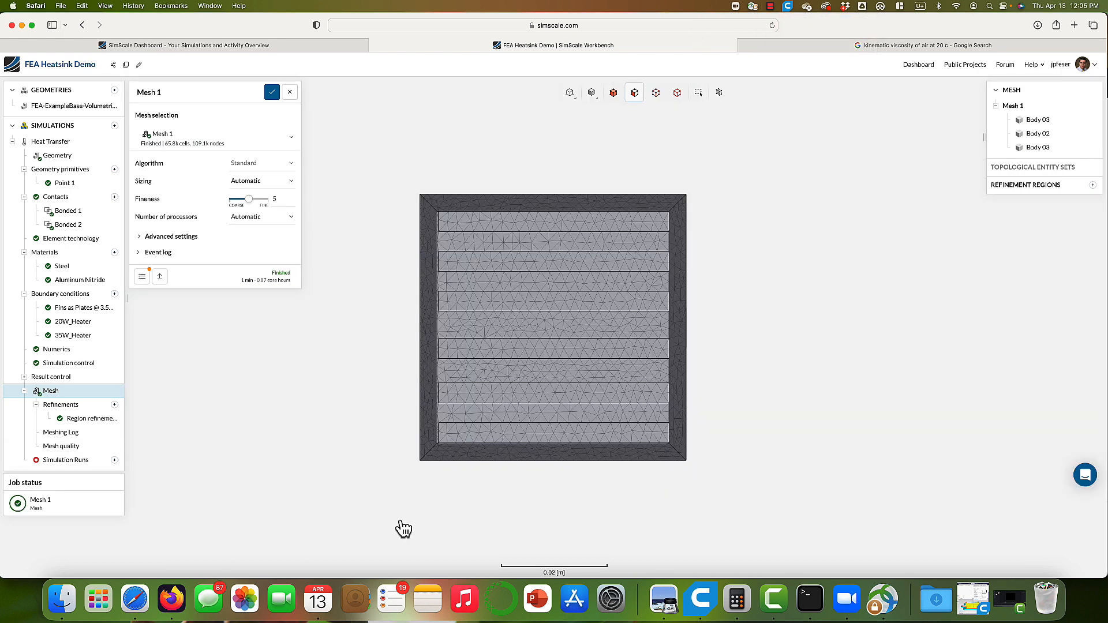
# Review the finished mesh on the heatsink and read its event log.
pyautogui.moveTo(403, 529); pyautogui.dragTo(398, 465)
pyautogui.moveTo(435, 525); pyautogui.dragTo(512, 512)
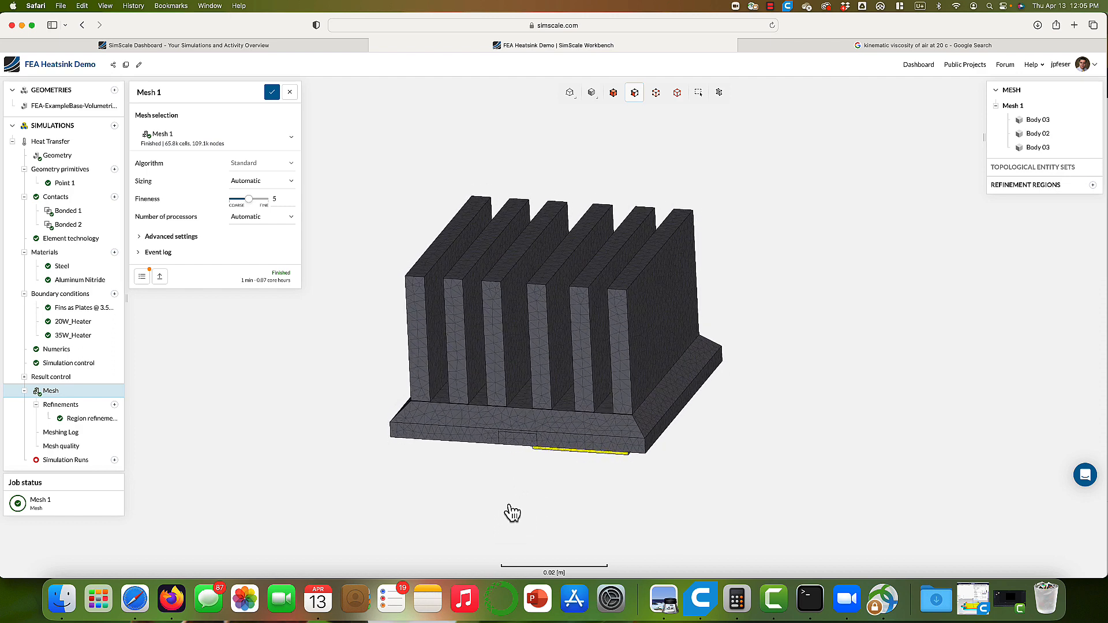
pyautogui.click(142, 276)
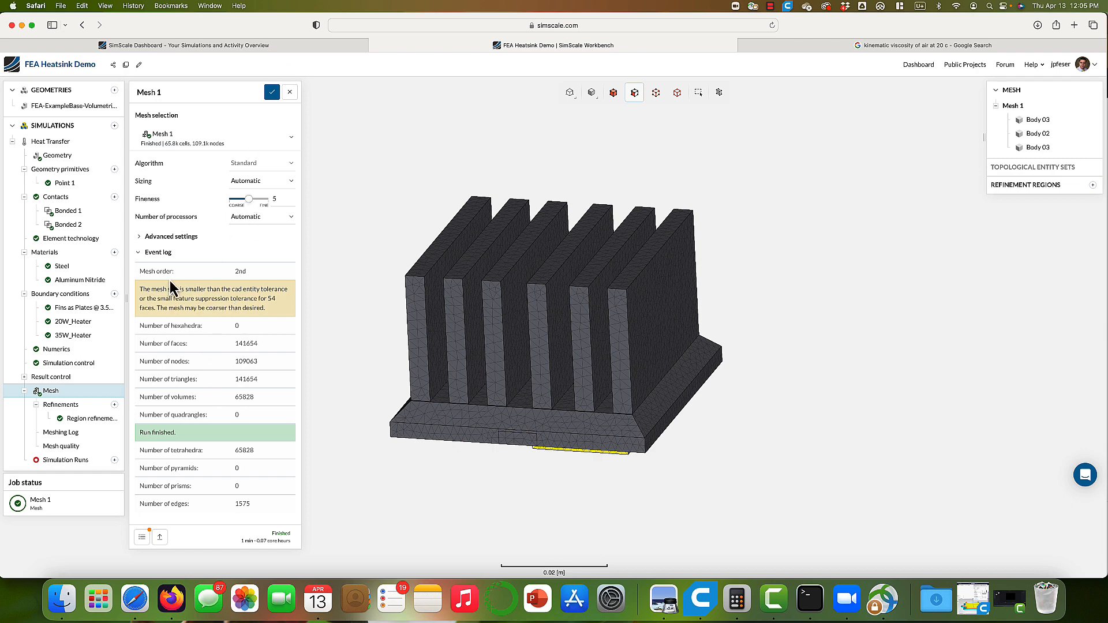
pyautogui.click(140, 254)
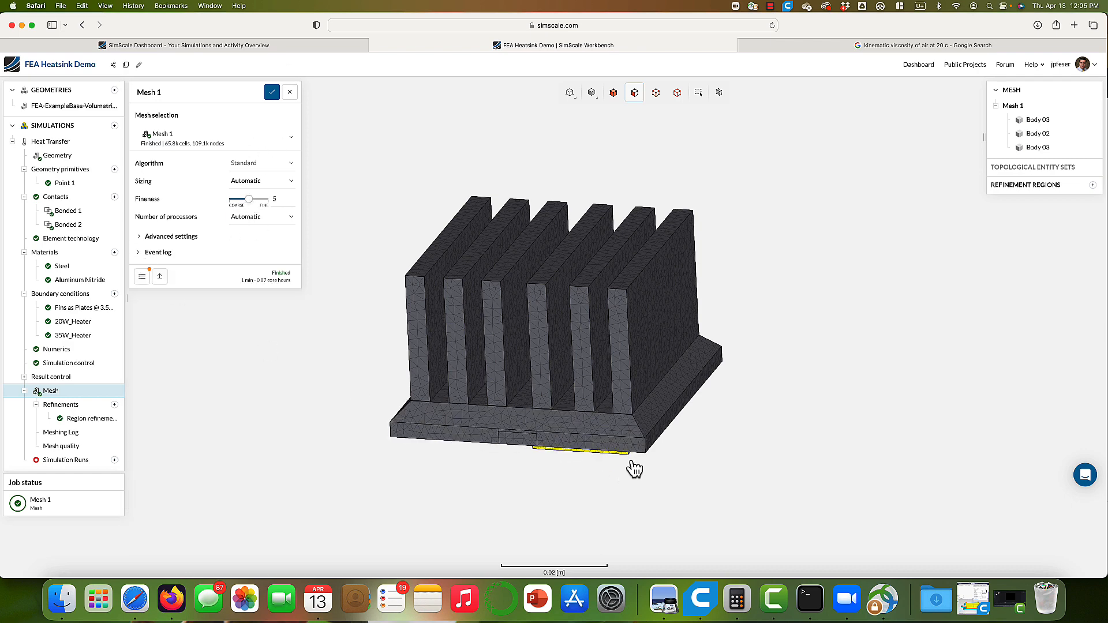
# Examine the mesh elements up close on the heatsink's fins, fin roots and base corner.
pyautogui.scroll(10, 626, 428)
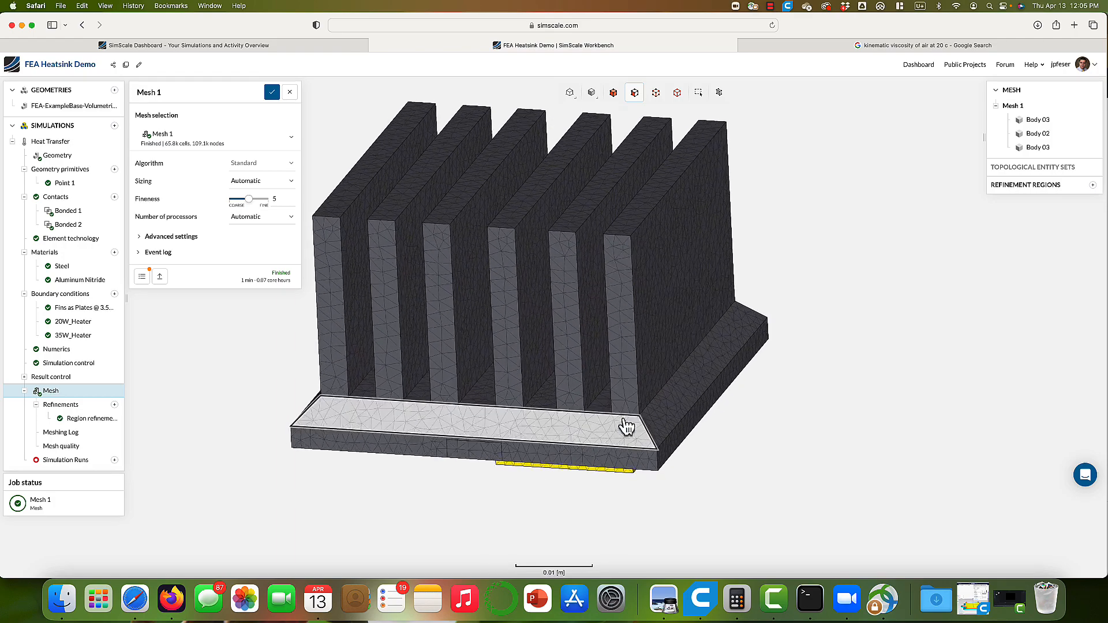
pyautogui.scroll(5, 659, 433)
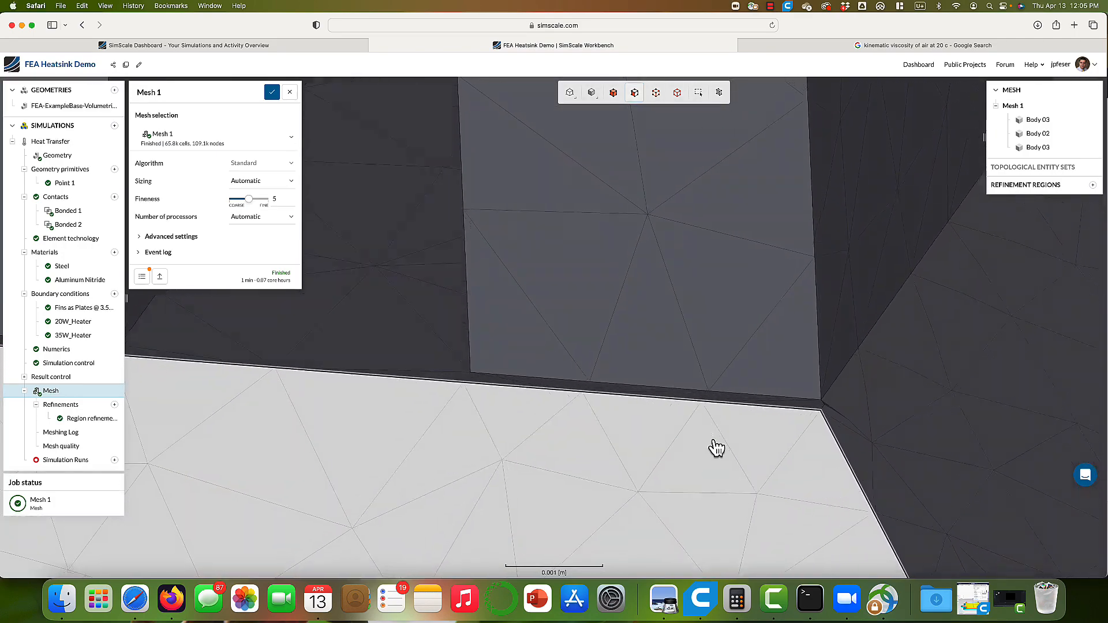
pyautogui.moveTo(706, 489); pyautogui.dragTo(618, 365)
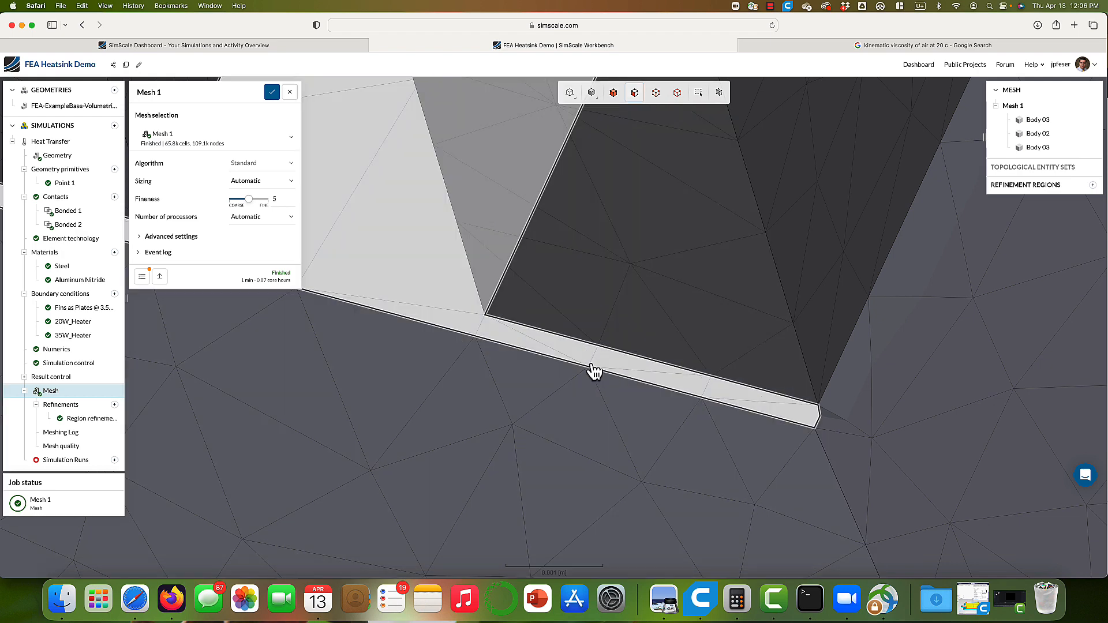
pyautogui.scroll(2, 685, 402)
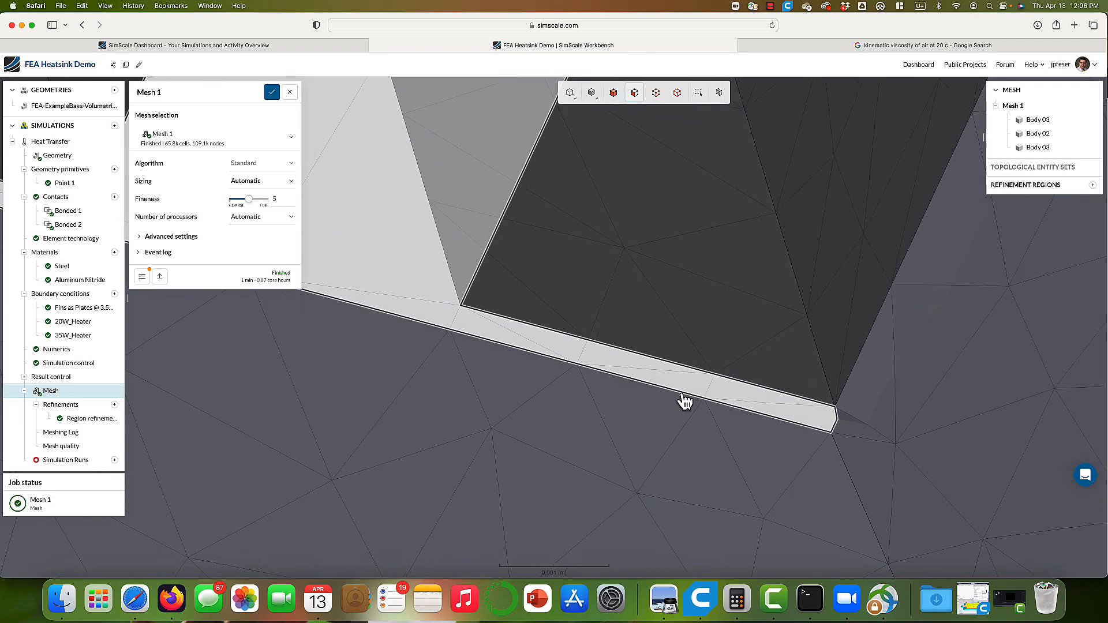
pyautogui.scroll(-10, 685, 402)
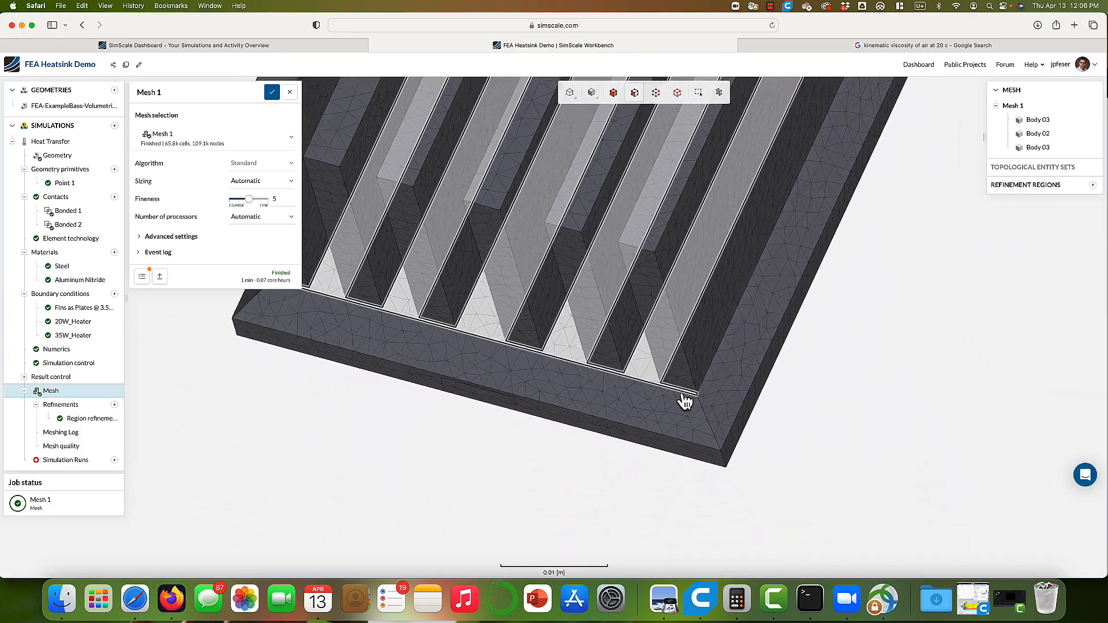
pyautogui.moveTo(685, 402); pyautogui.dragTo(638, 341)
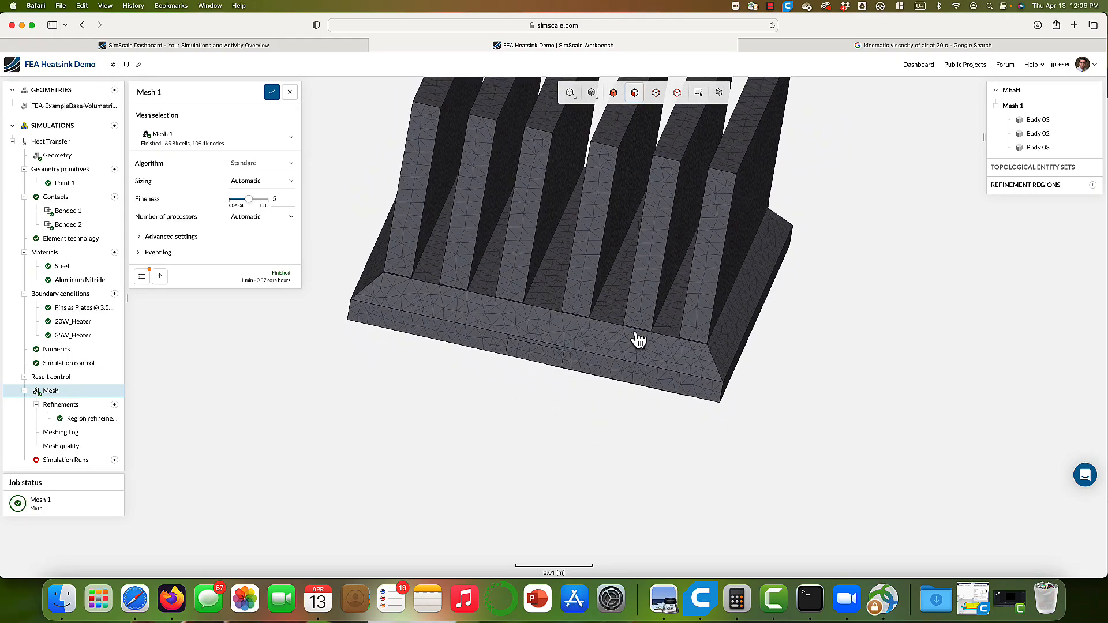
pyautogui.scroll(7, 642, 290)
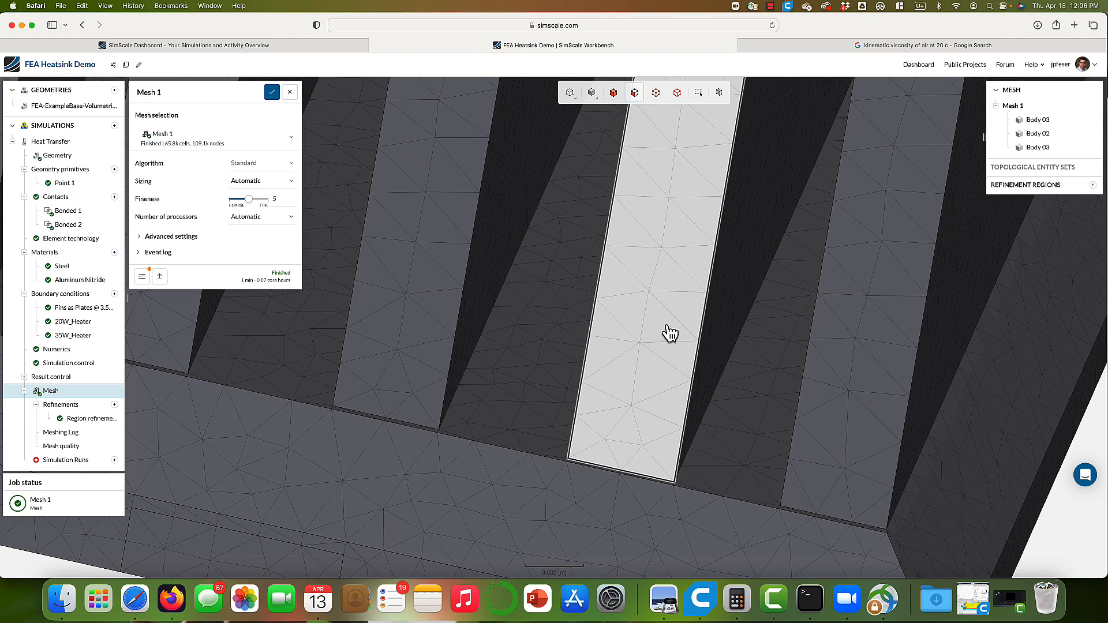
pyautogui.scroll(-10, 571, 448)
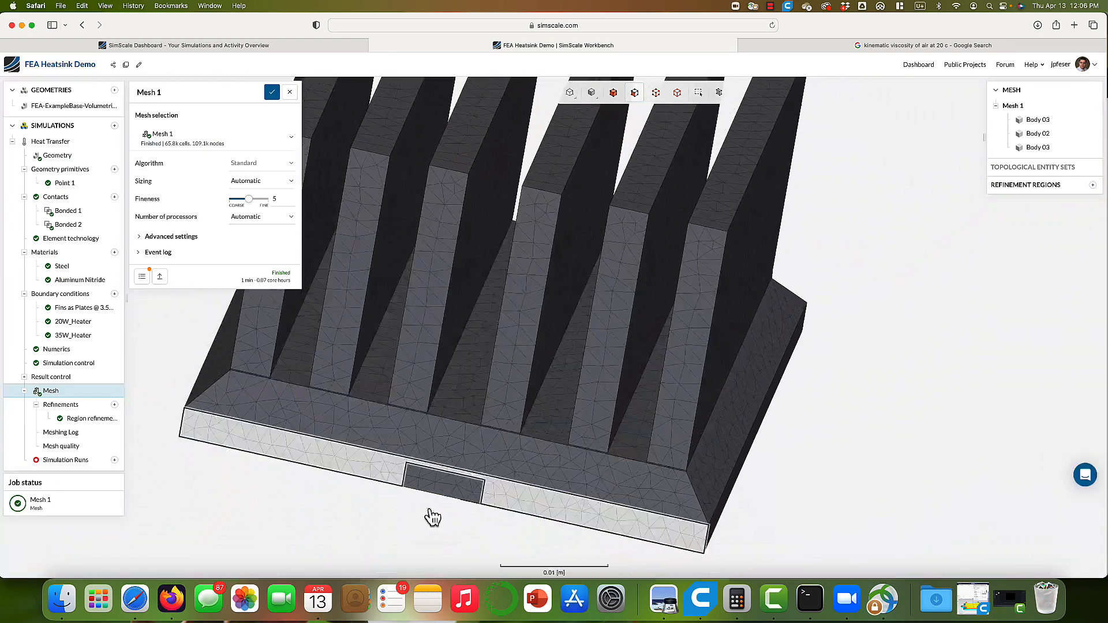
# Examine the mesh on the yellow heater blocks and check the settings of their region refinement.
pyautogui.moveTo(433, 518); pyautogui.dragTo(538, 423)
pyautogui.scroll(10, 519, 521)
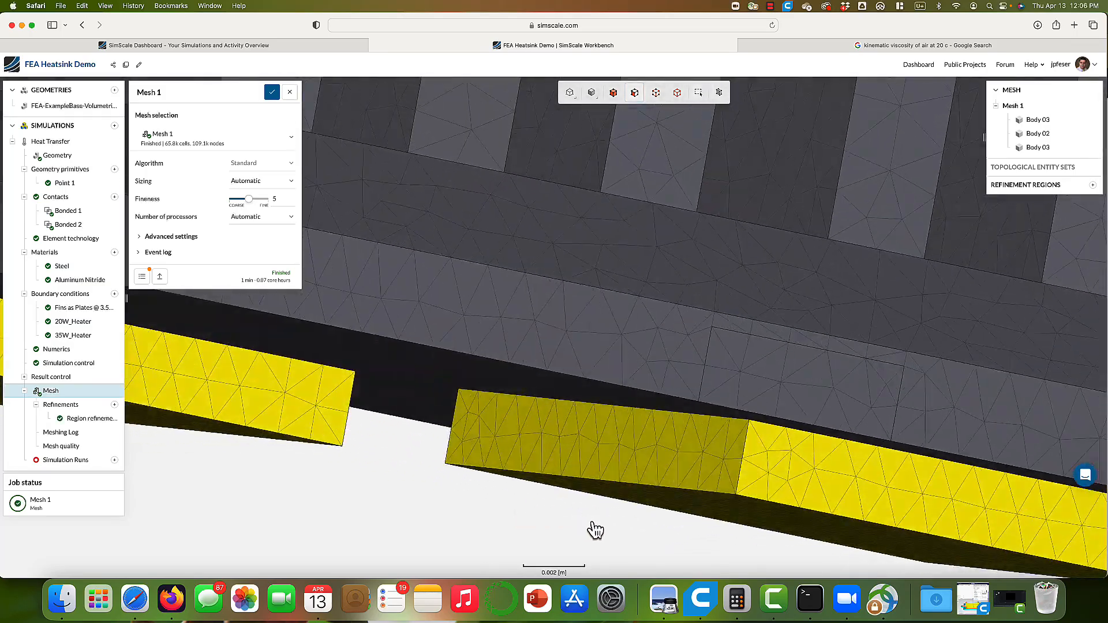
pyautogui.moveTo(595, 530); pyautogui.dragTo(537, 517)
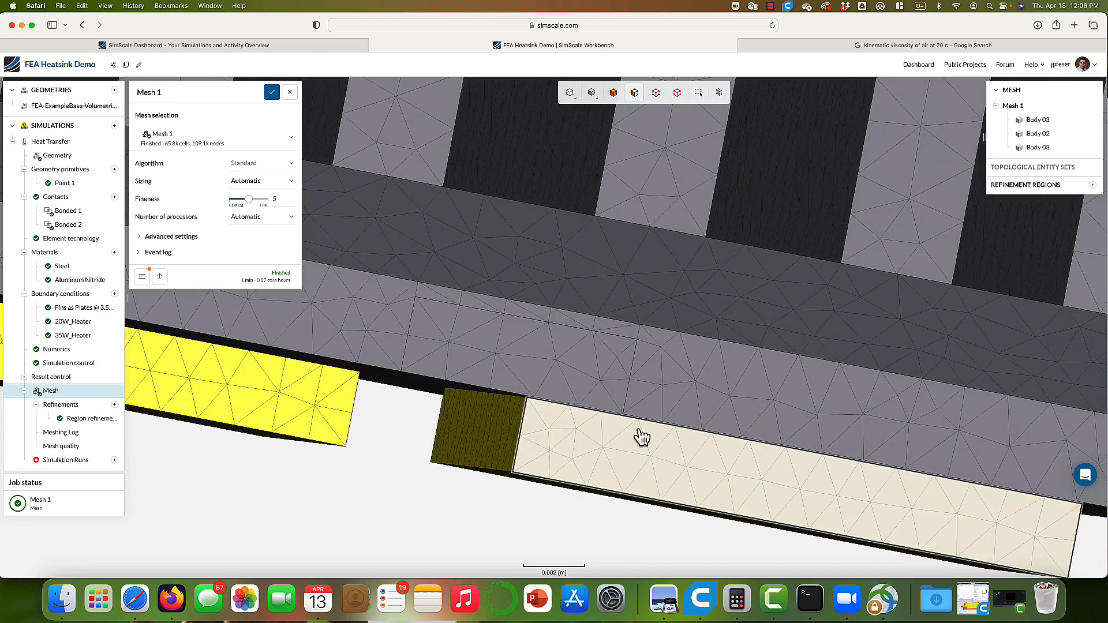
pyautogui.click(85, 419)
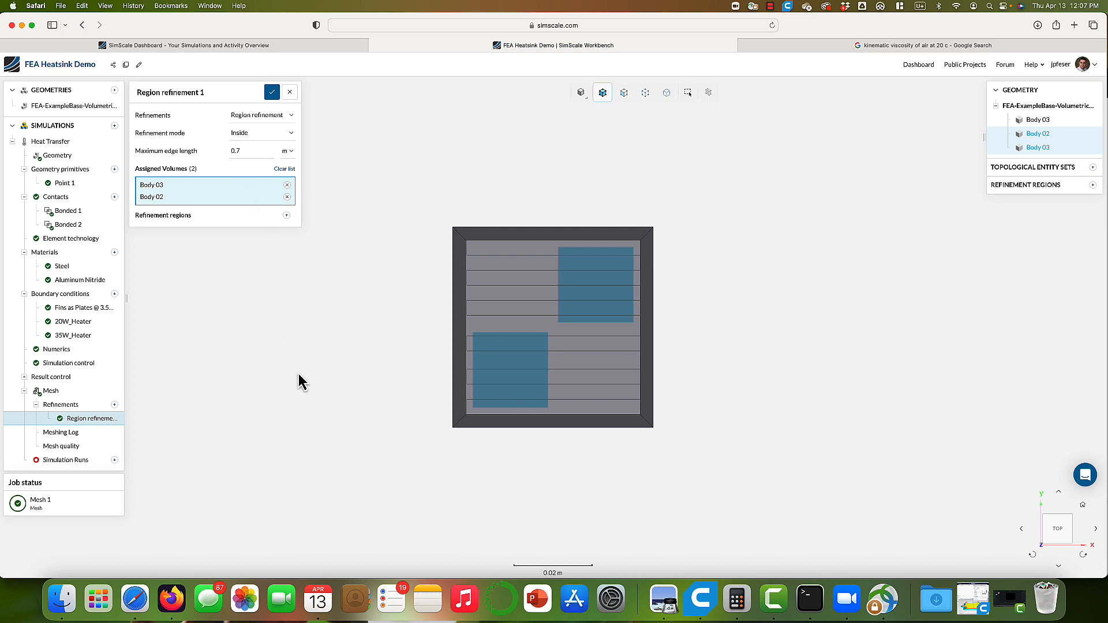
pyautogui.click(272, 92)
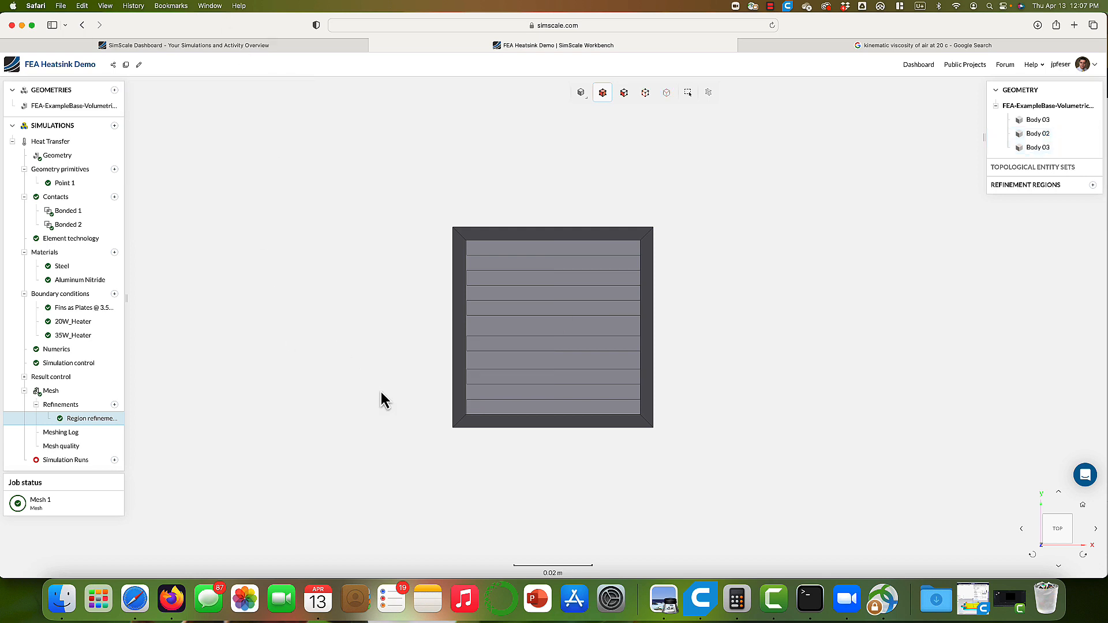
pyautogui.moveTo(381, 396); pyautogui.dragTo(310, 411)
# Rename Mesh 1 as CoarseMesh-Fineness5.
pyautogui.click(51, 390)
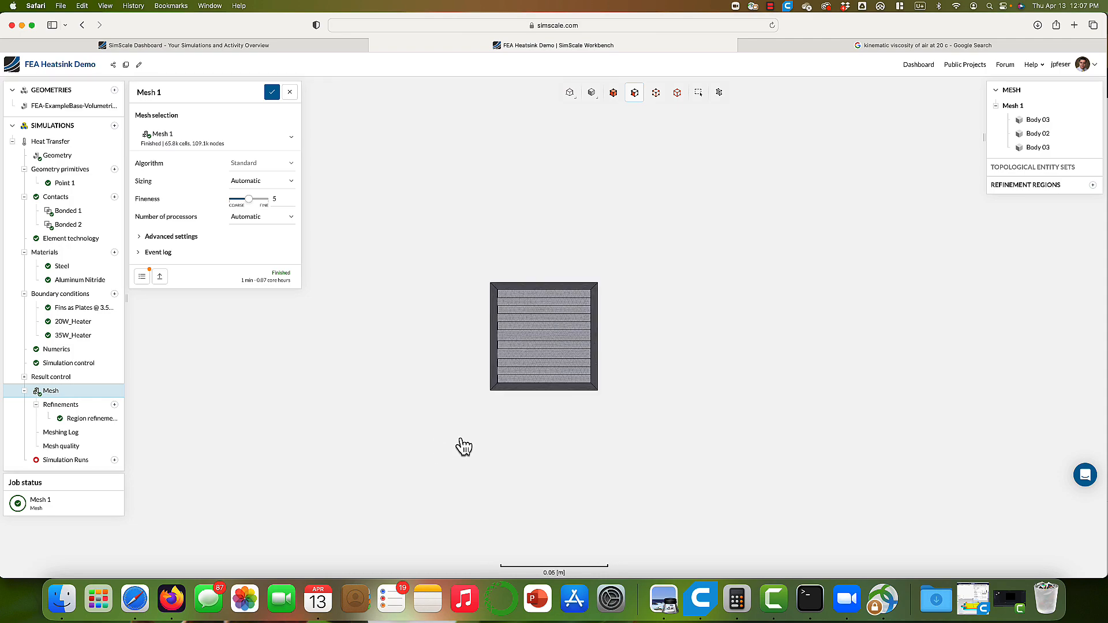
pyautogui.moveTo(611, 477); pyautogui.dragTo(815, 413)
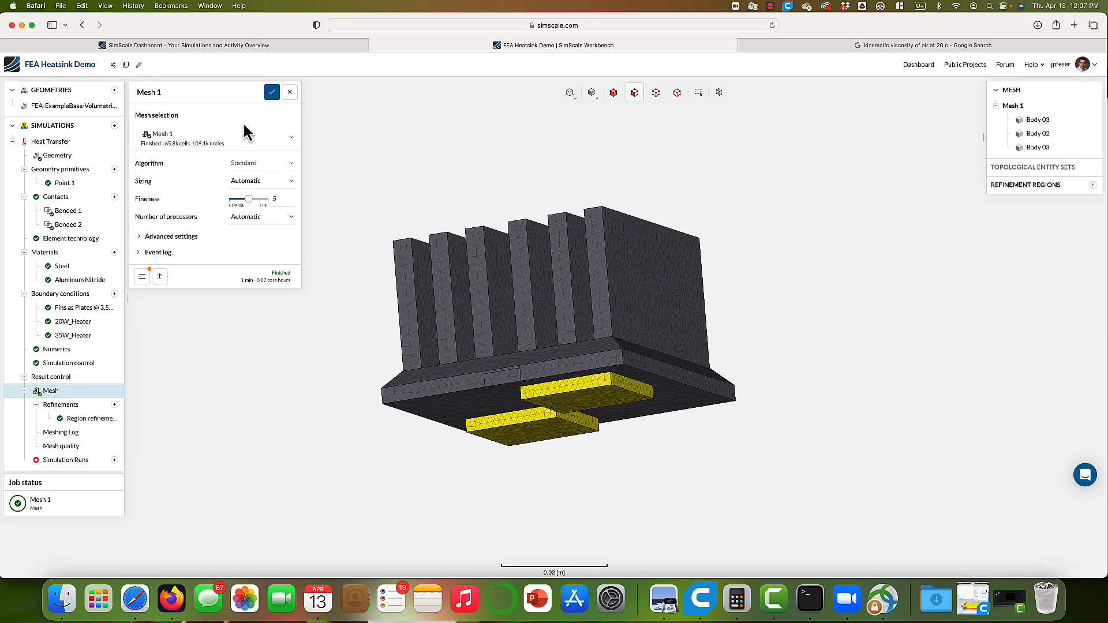
pyautogui.click(158, 94)
pyautogui.moveTo(190, 94); pyautogui.dragTo(113, 99)
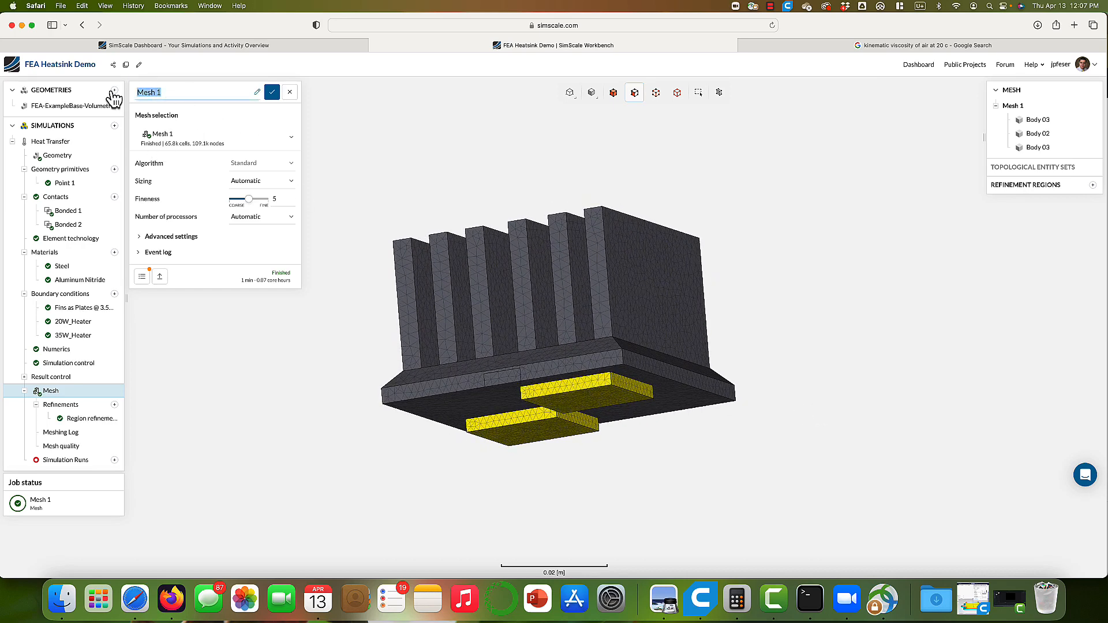
pyautogui.write('C')
pyautogui.write('5')
pyautogui.click(273, 93)
pyautogui.moveTo(648, 465); pyautogui.dragTo(703, 507)
pyautogui.scroll(5, 569, 448)
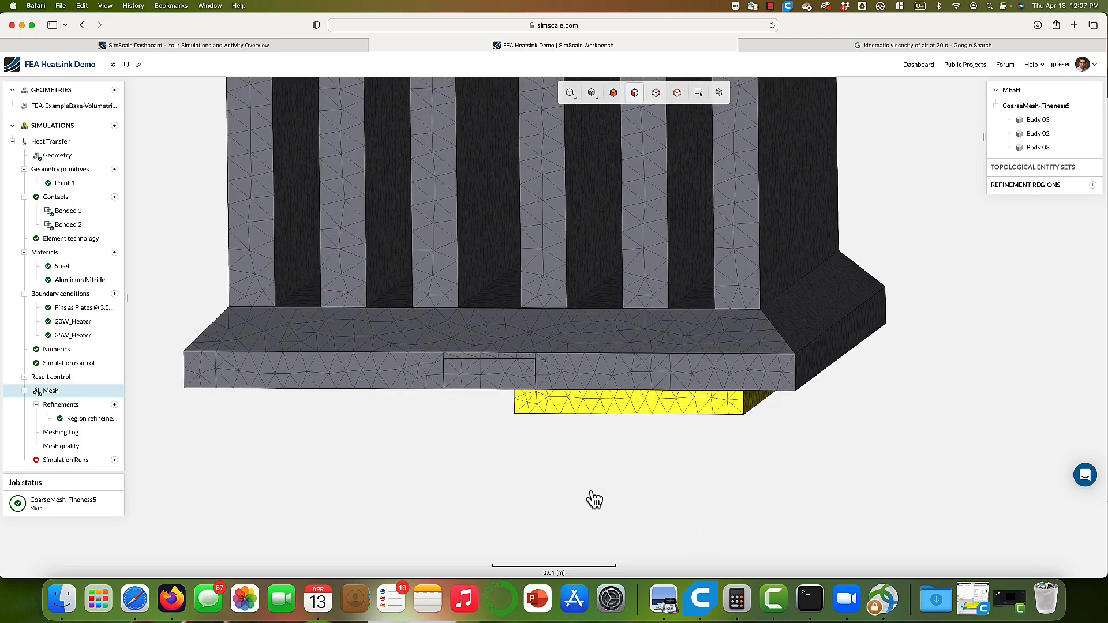
pyautogui.moveTo(598, 491); pyautogui.dragTo(528, 526)
pyautogui.moveTo(979, 498); pyautogui.dragTo(954, 363)
pyautogui.moveTo(973, 440); pyautogui.dragTo(926, 468)
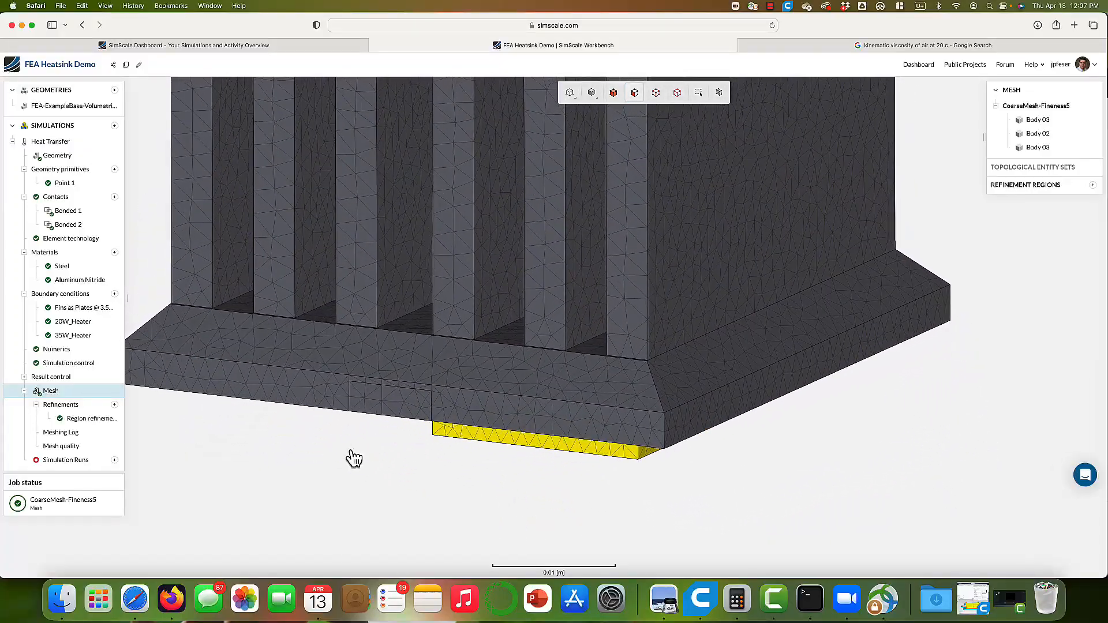
# Open the meshing log and review its quality metrics, from the edge ratio range to the aspect ratio percentiles.
pyautogui.click(51, 434)
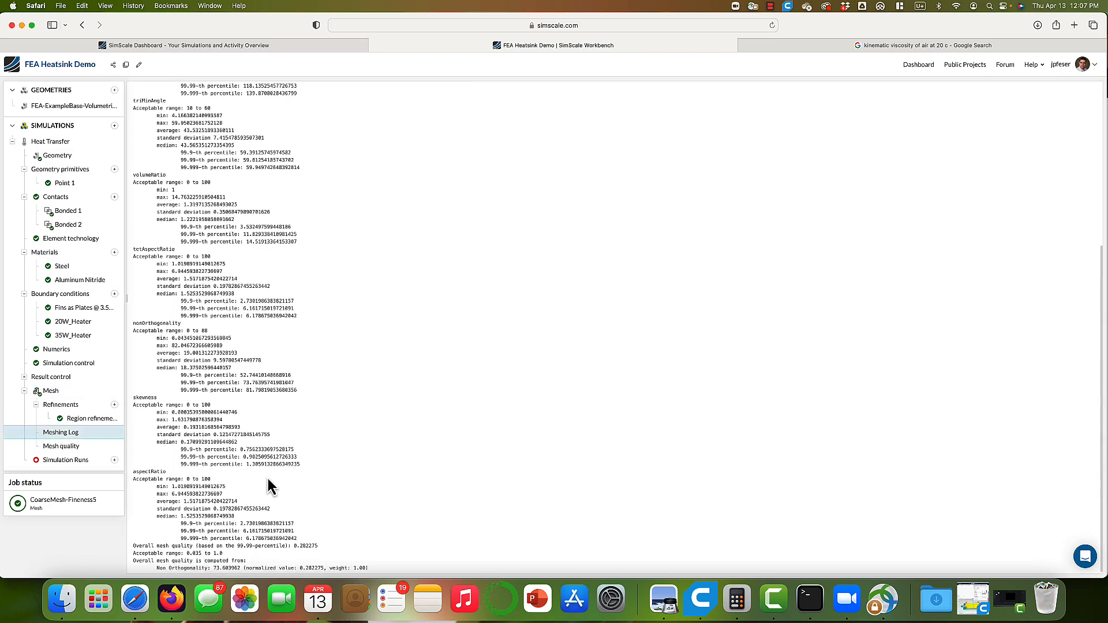
pyautogui.scroll(5, 267, 476)
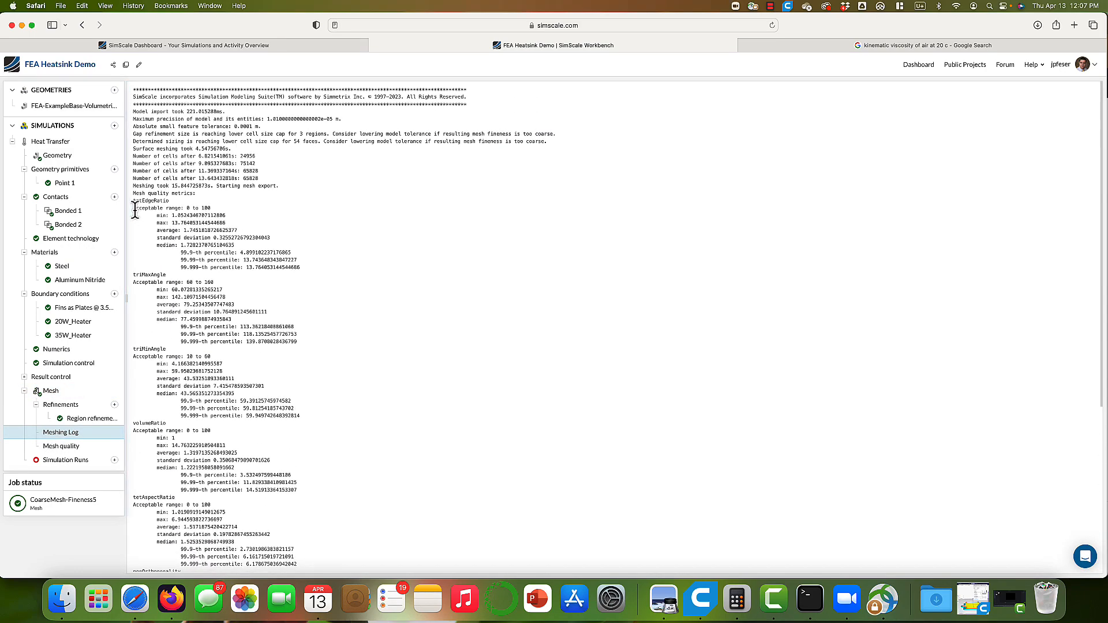
pyautogui.moveTo(134, 207); pyautogui.dragTo(300, 283)
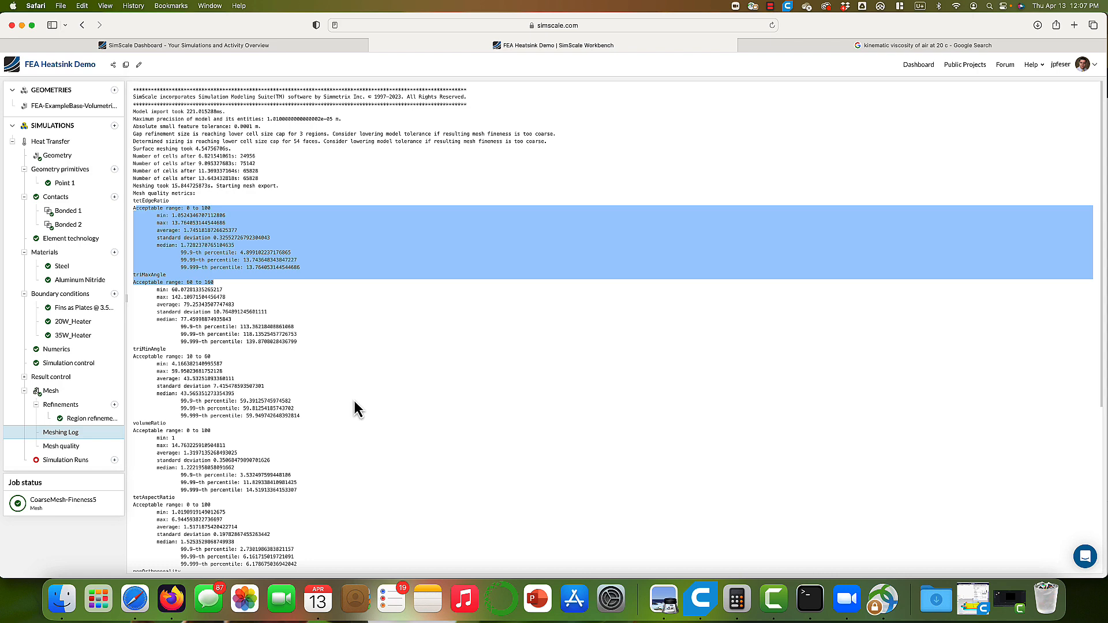
pyautogui.click(353, 398)
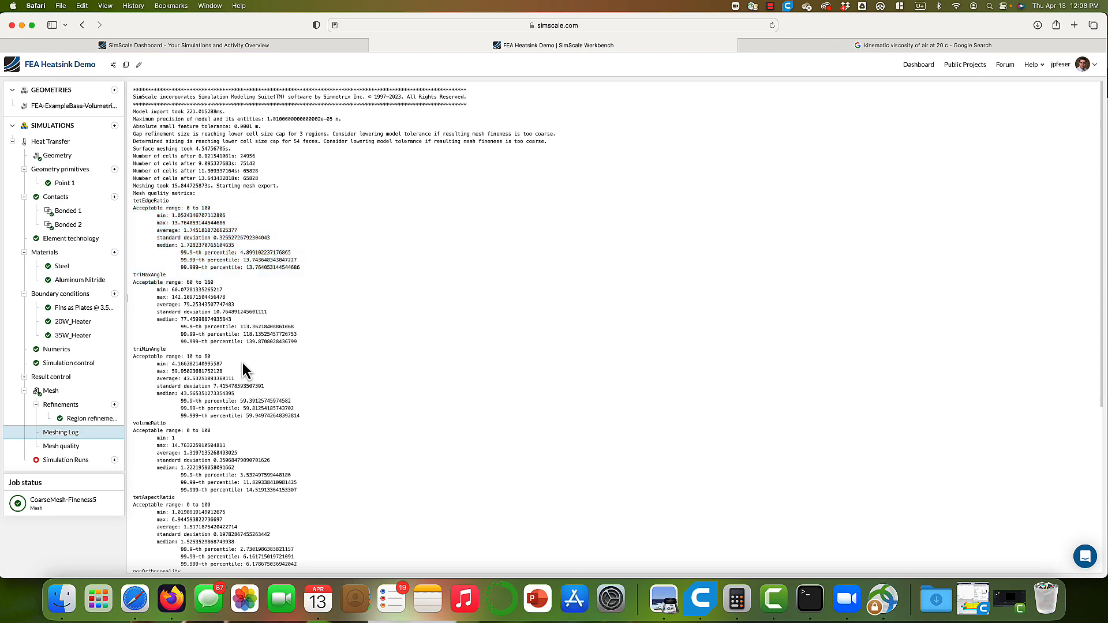
pyautogui.scroll(-8, 221, 342)
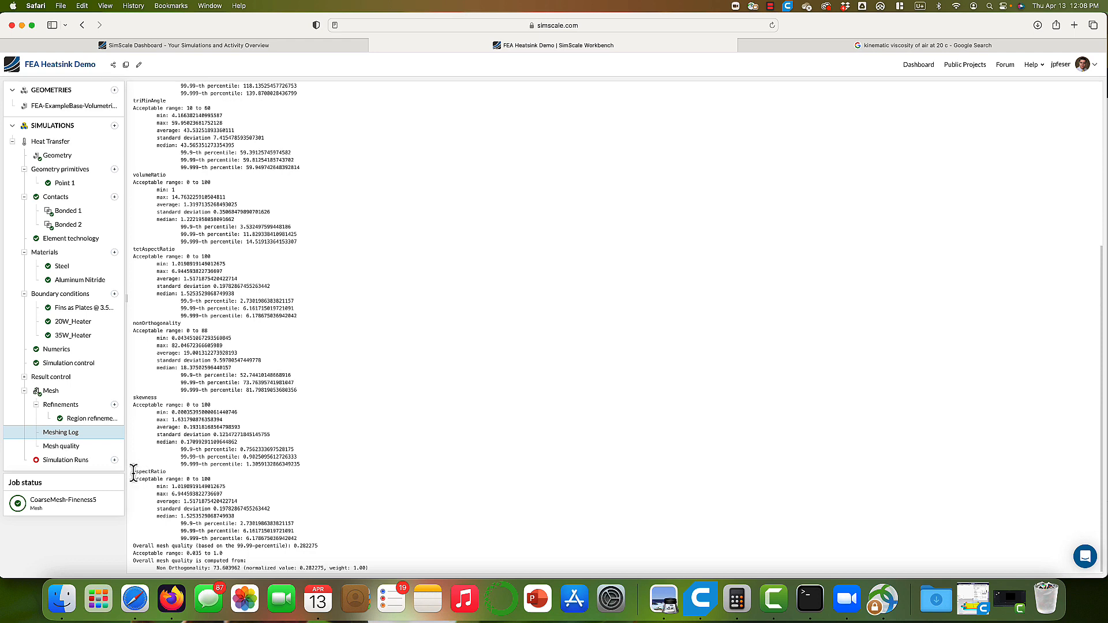
pyautogui.moveTo(133, 472); pyautogui.dragTo(170, 471)
pyautogui.click(173, 489)
pyautogui.moveTo(180, 516); pyautogui.dragTo(232, 516)
pyautogui.click(148, 403)
# Return to the start of the mesh quality metrics and compare the acceptable ranges down to the skewness section.
pyautogui.scroll(3, 155, 311)
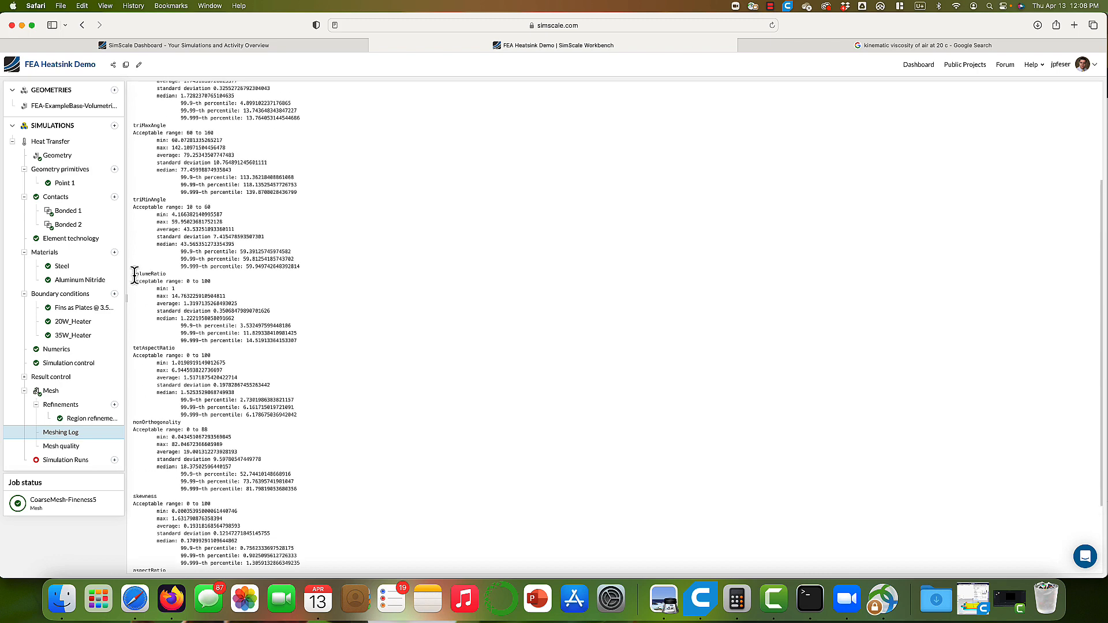
pyautogui.scroll(5, 134, 275)
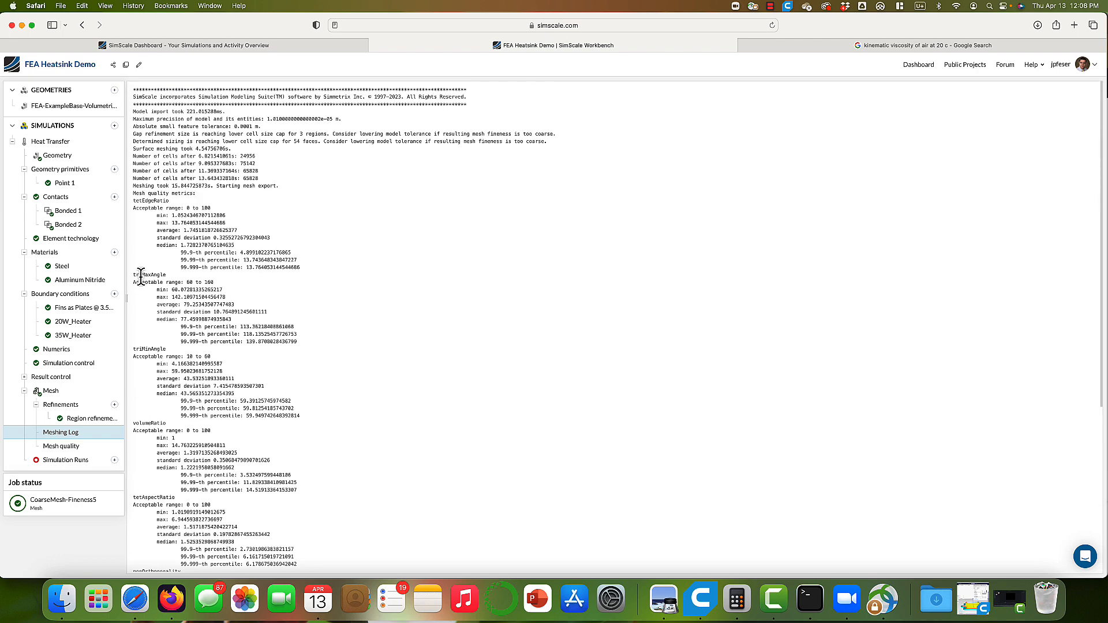
pyautogui.moveTo(134, 208); pyautogui.dragTo(224, 296)
pyautogui.moveTo(136, 191); pyautogui.dragTo(169, 193)
pyautogui.scroll(-8, 225, 263)
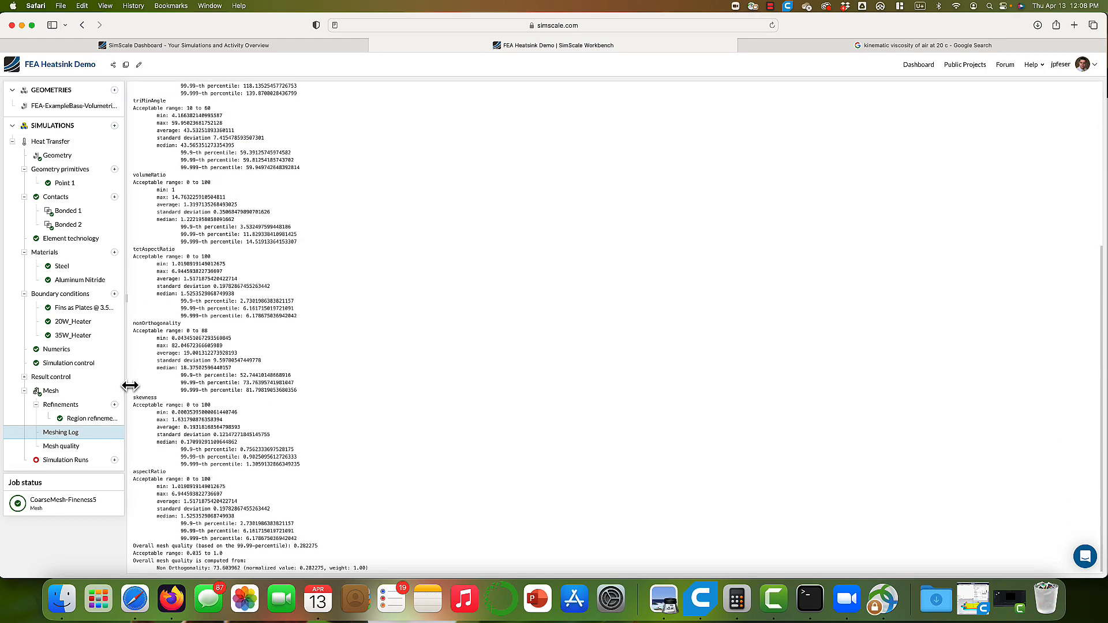
pyautogui.moveTo(138, 398); pyautogui.dragTo(263, 436)
pyautogui.click(246, 456)
# Check the overall mesh quality at the end of the log against its acceptable range.
pyautogui.moveTo(136, 547); pyautogui.dragTo(403, 569)
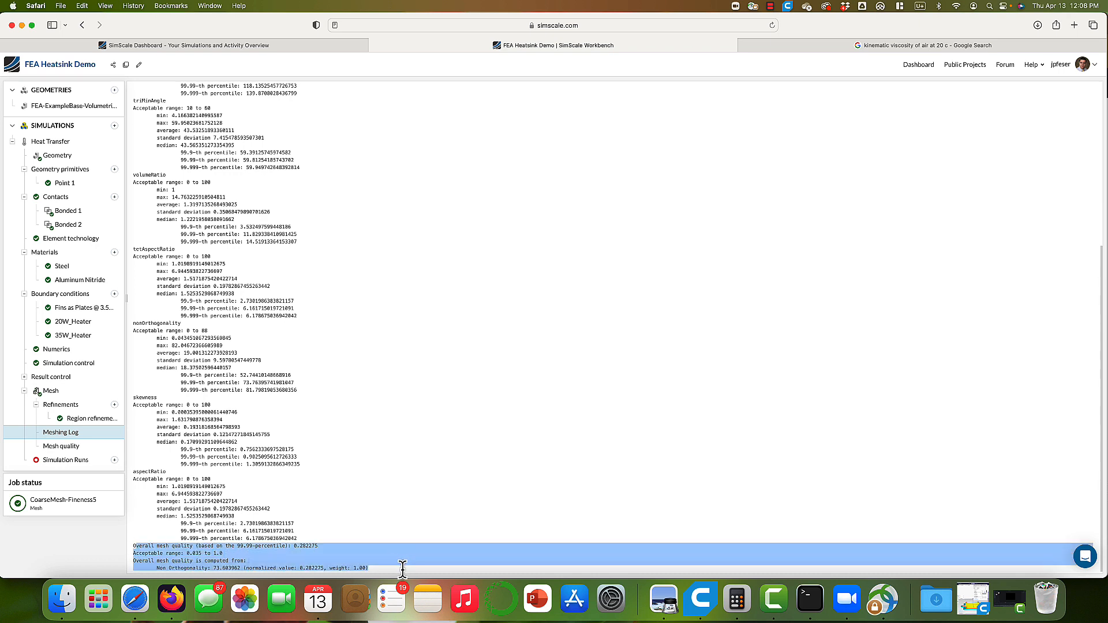
pyautogui.click(356, 570)
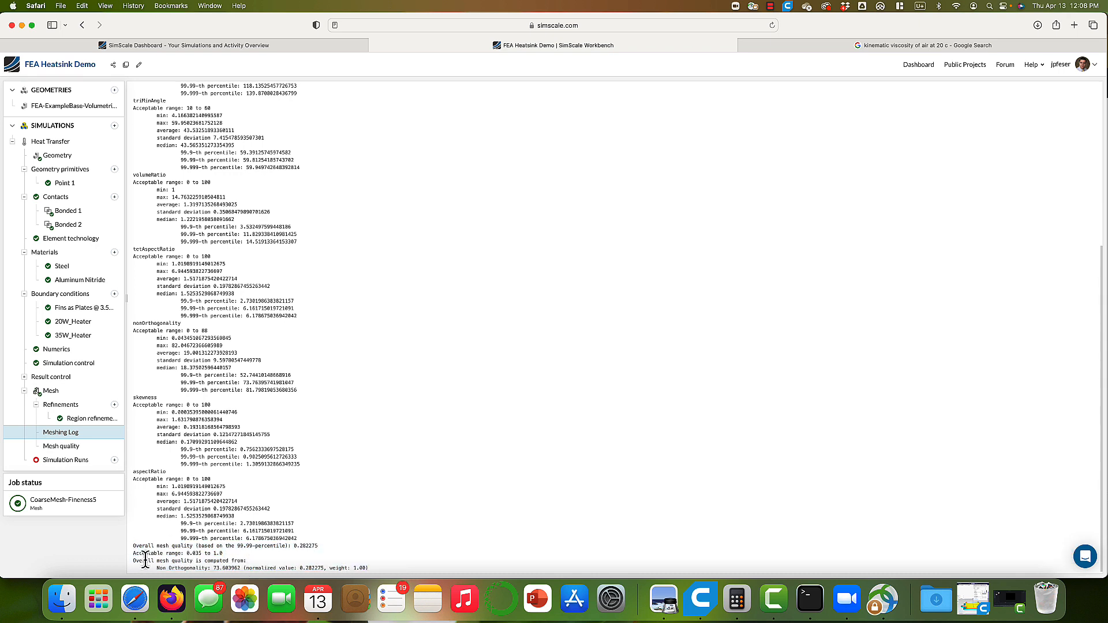
pyautogui.moveTo(134, 546); pyautogui.dragTo(194, 547)
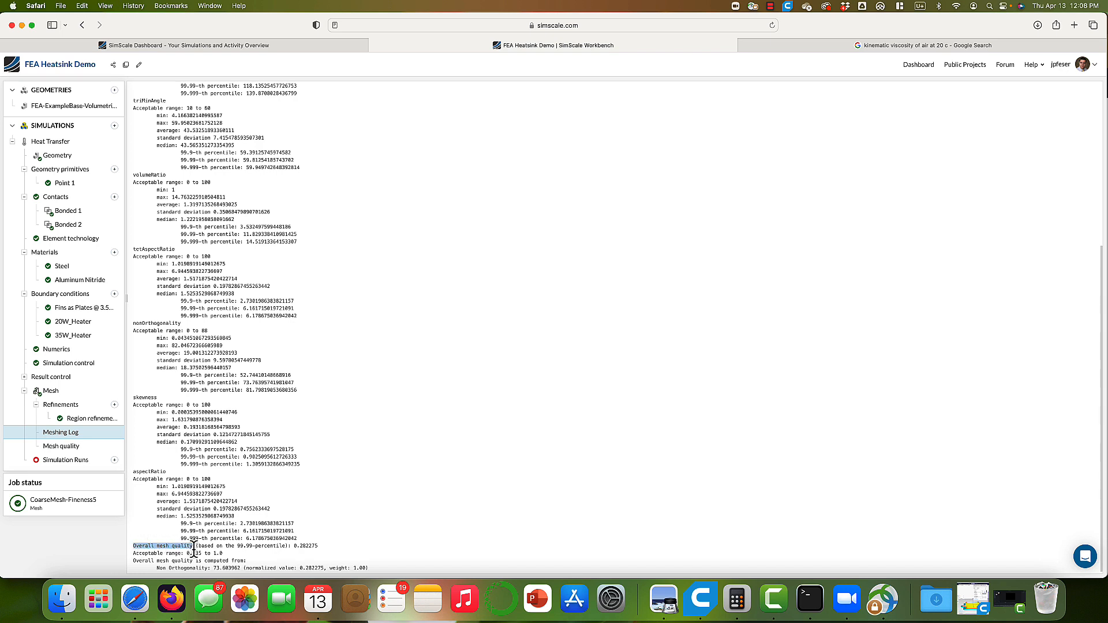
pyautogui.tripleClick(196, 545)
pyautogui.click(306, 547)
pyautogui.moveTo(300, 547); pyautogui.dragTo(305, 547)
pyautogui.moveTo(186, 554); pyautogui.dragTo(248, 555)
pyautogui.tripleClick(135, 550)
pyautogui.click(140, 547)
pyautogui.moveTo(141, 547); pyautogui.dragTo(240, 553)
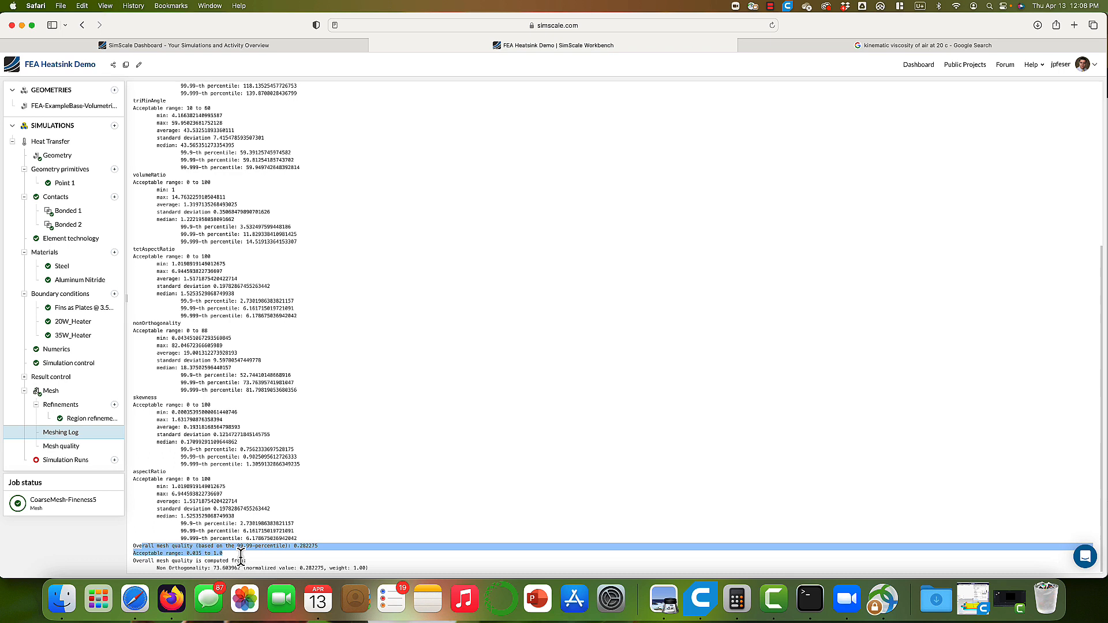
pyautogui.click(286, 564)
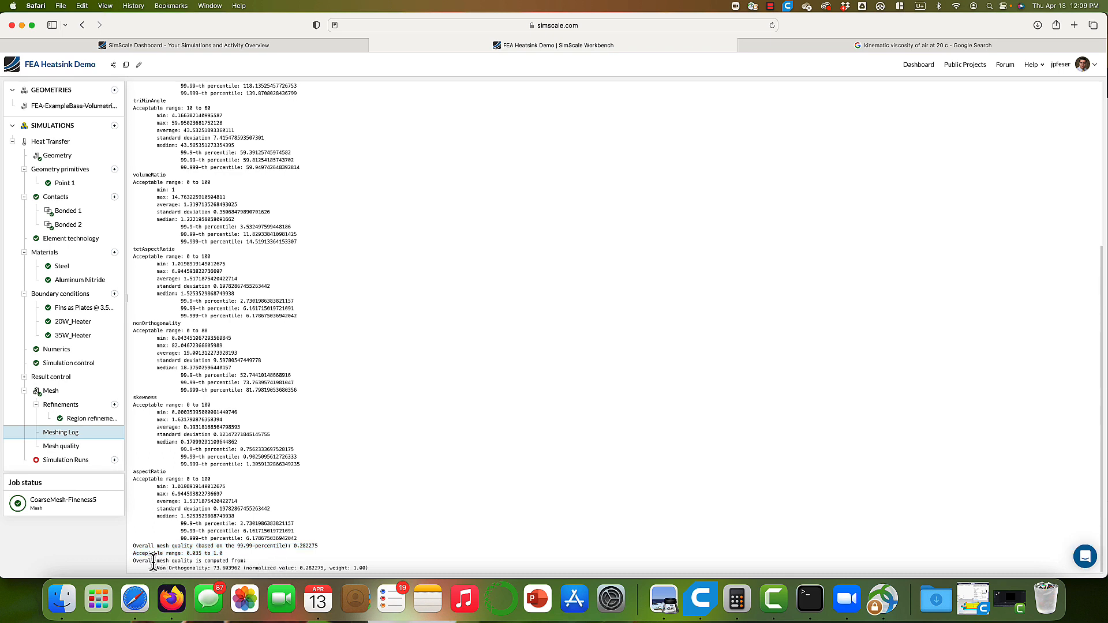
# Examine the non-orthogonality entry from which the overall mesh quality is computed.
pyautogui.moveTo(155, 561); pyautogui.dragTo(228, 561)
pyautogui.click(228, 561)
pyautogui.moveTo(157, 568); pyautogui.dragTo(393, 570)
pyautogui.click(386, 571)
pyautogui.moveTo(155, 568); pyautogui.dragTo(374, 568)
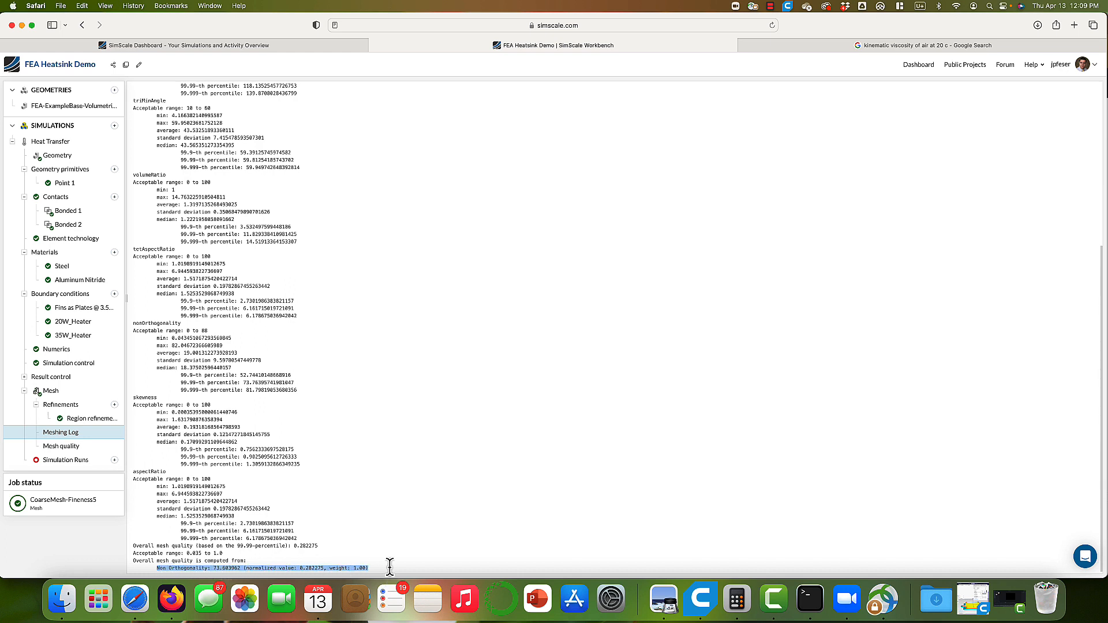
pyautogui.click(365, 569)
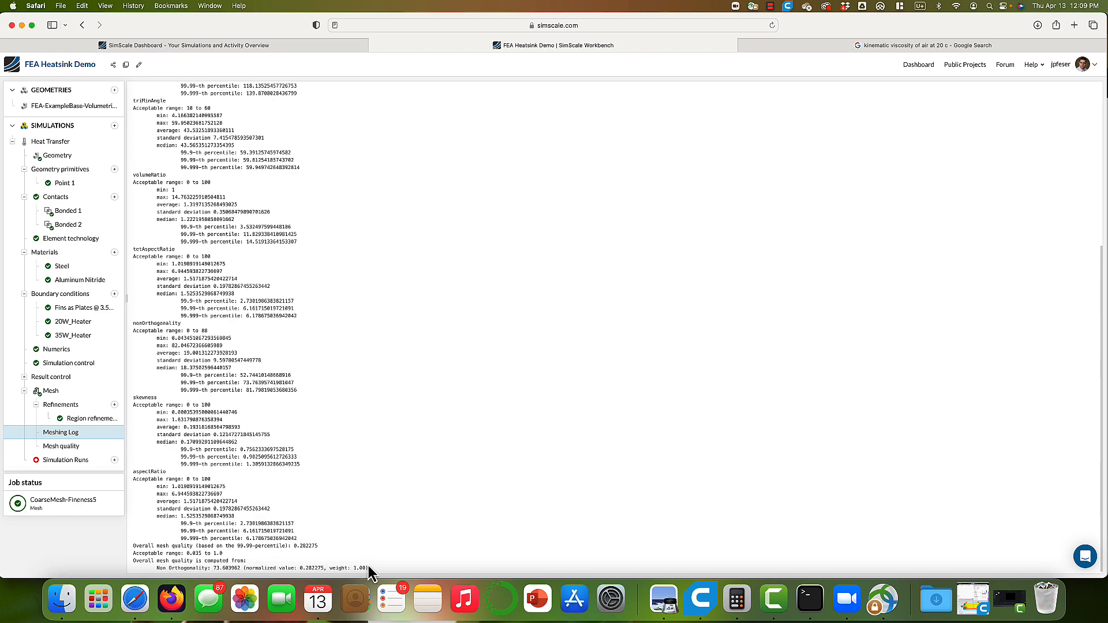
# Start a new simulation run with a name beginning with CoarseMesh_2ndOr.
pyautogui.click(68, 462)
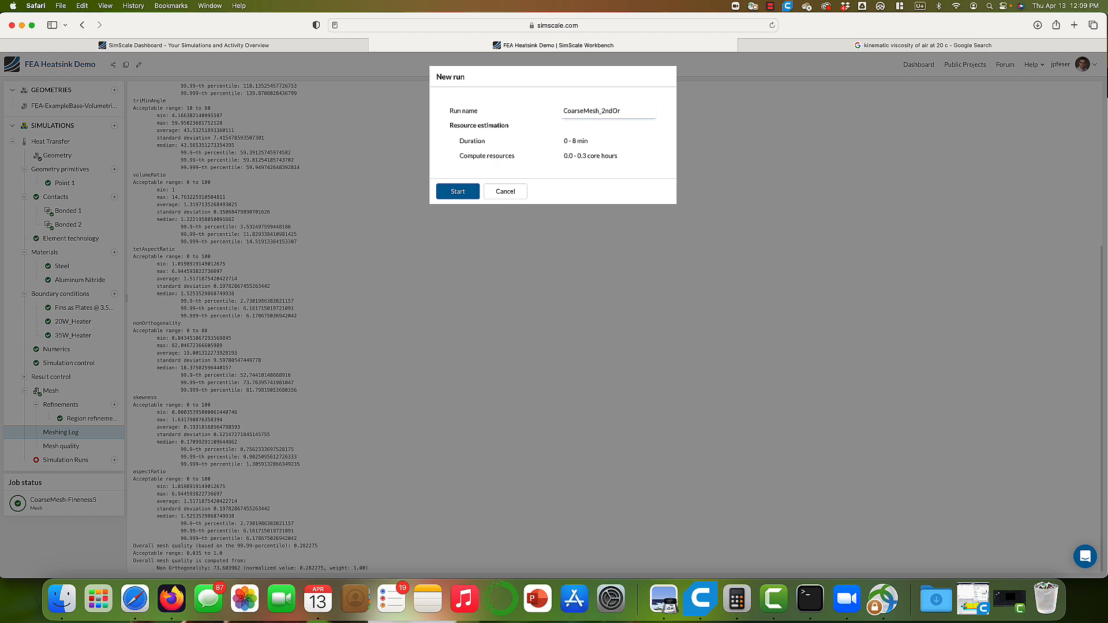
pyautogui.write('nts')
pyautogui.click(446, 194)
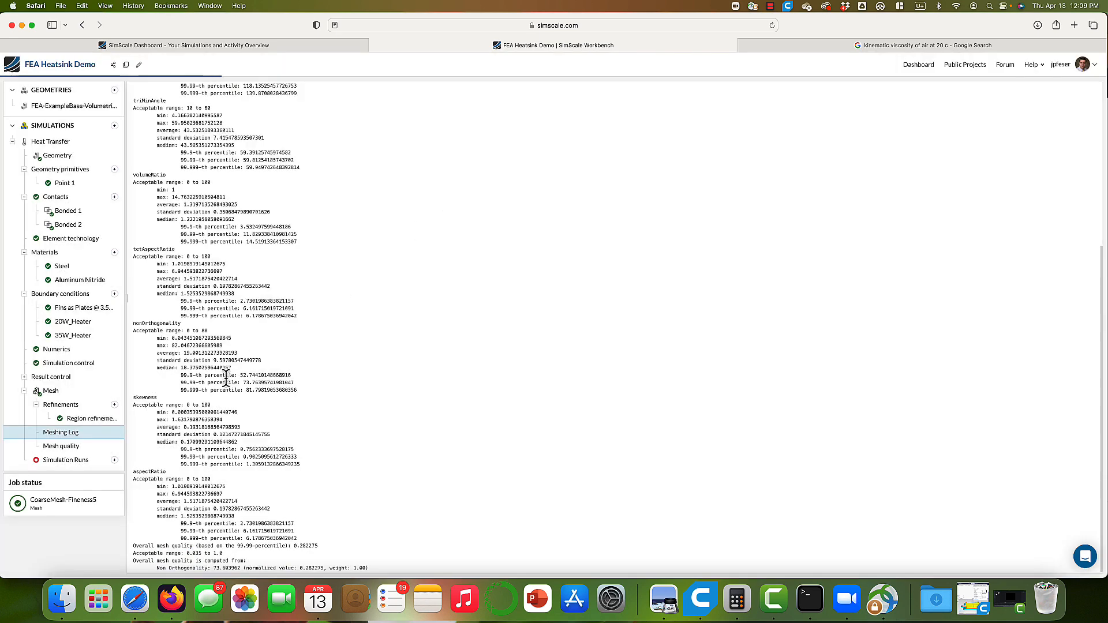